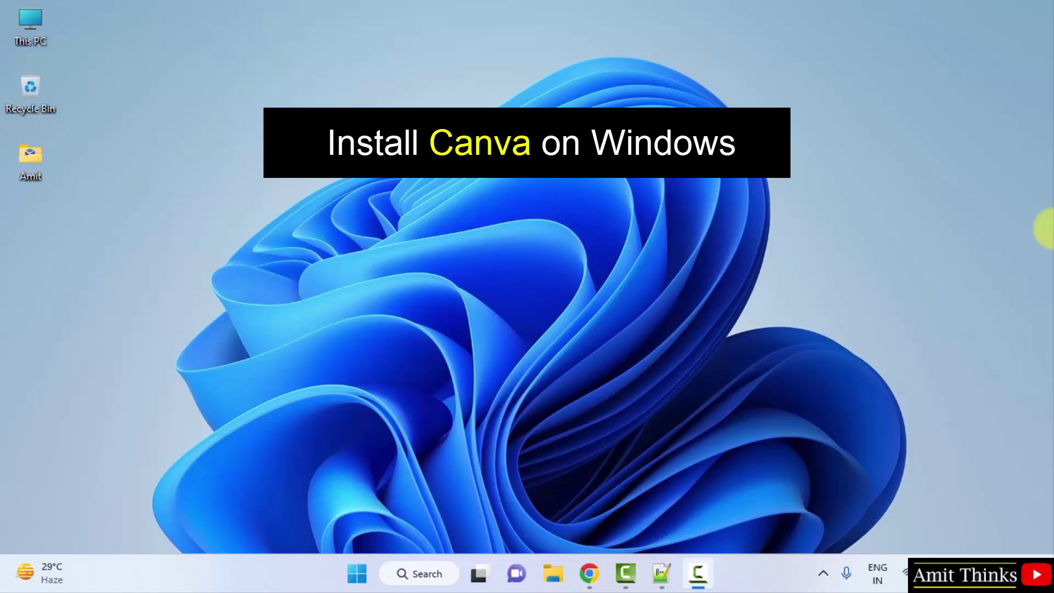
# Run a Google search for "microsoft apps" in a new Chrome tab
pyautogui.click(589, 573)
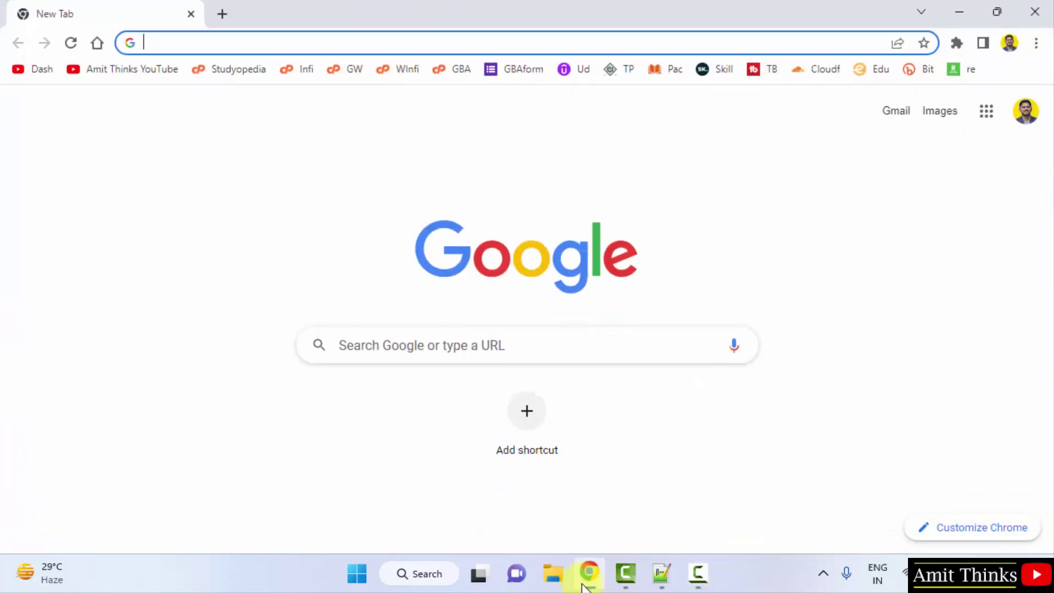
pyautogui.click(467, 361)
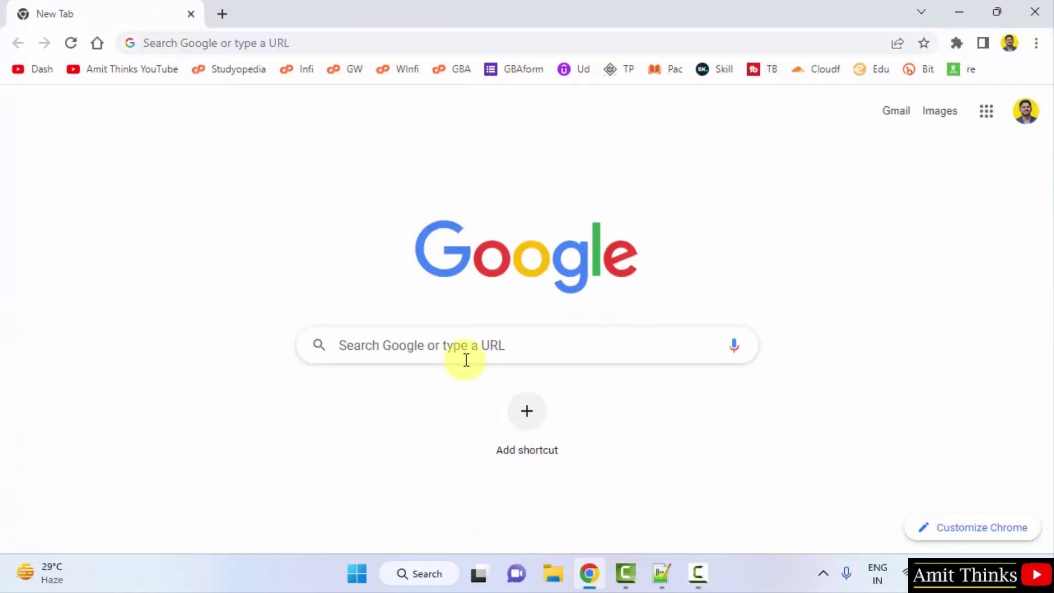
pyautogui.write('microsoft ')
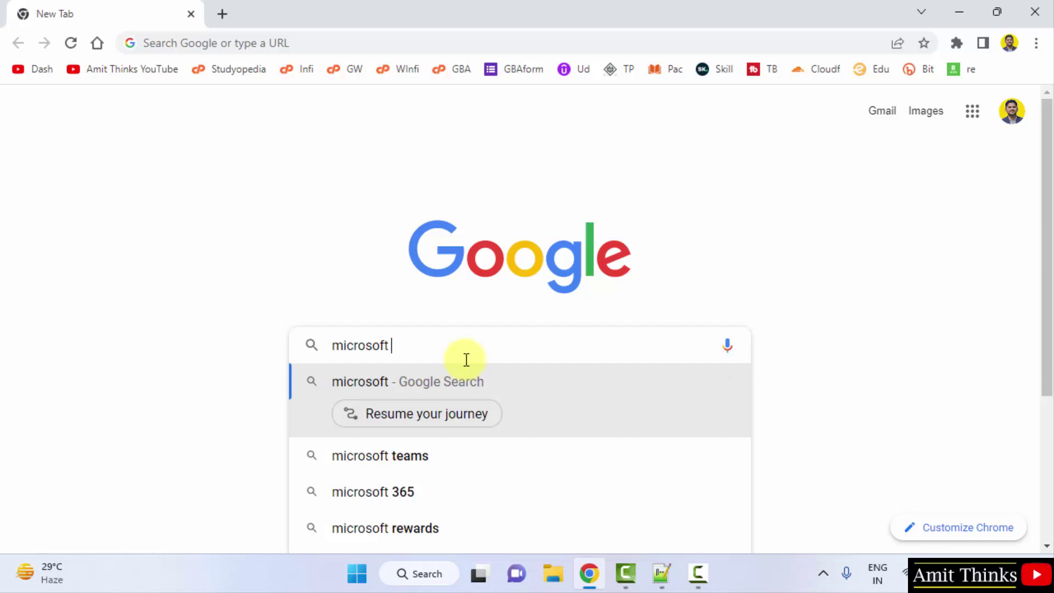
pyautogui.write('ap')
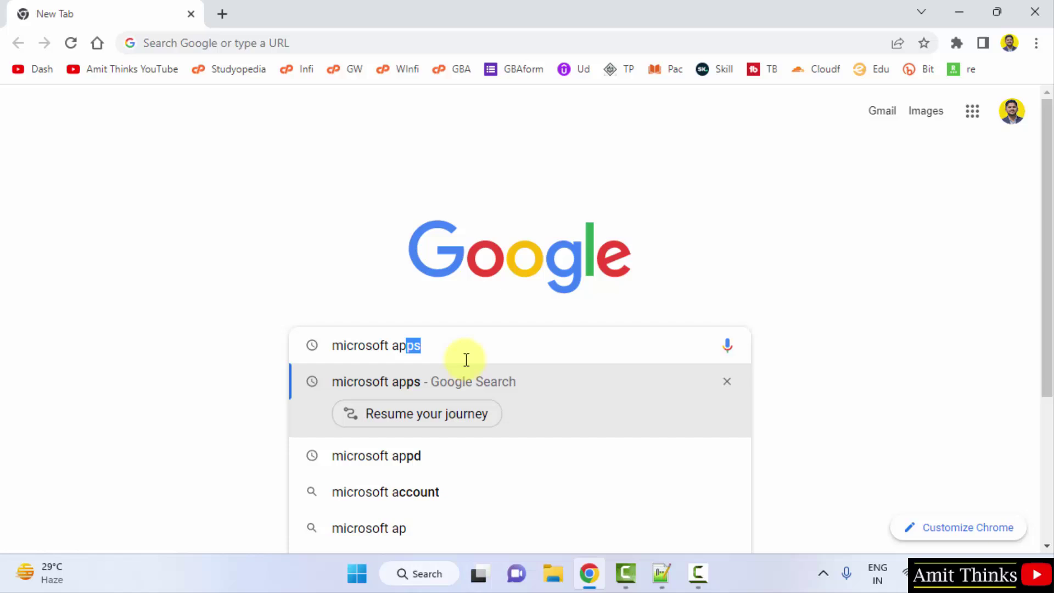
pyautogui.write('ps')
pyautogui.press('Return')
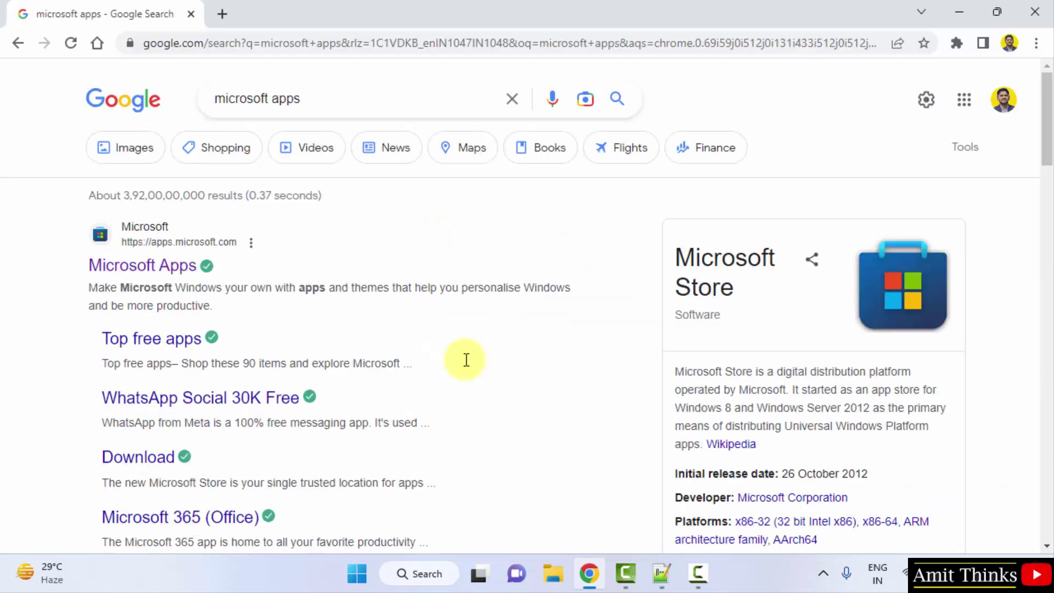
# Open the Microsoft Apps store site and search its applications for "canva"
pyautogui.click(178, 278)
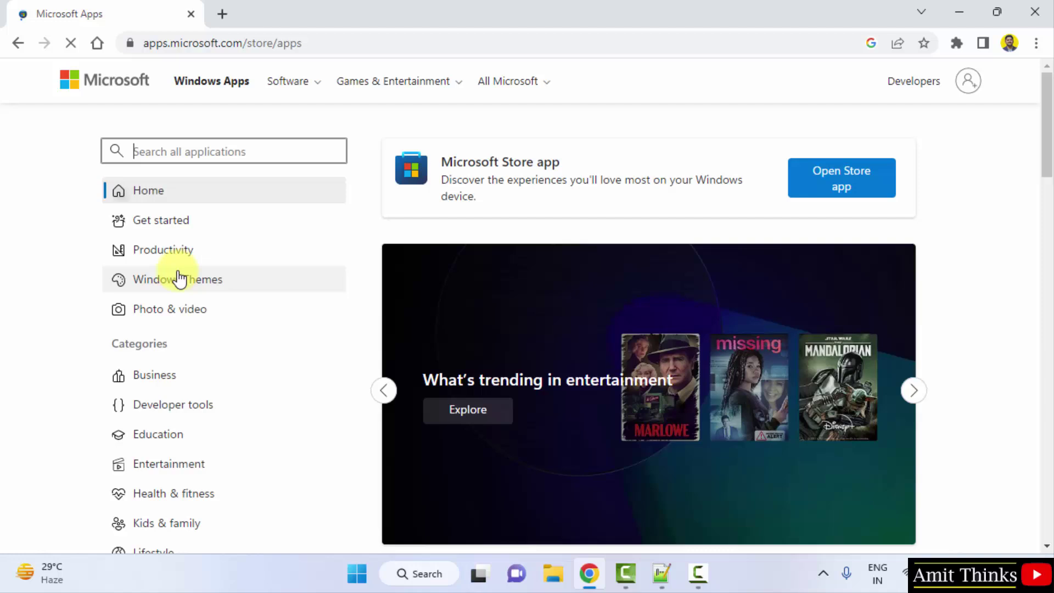
pyautogui.click(349, 46)
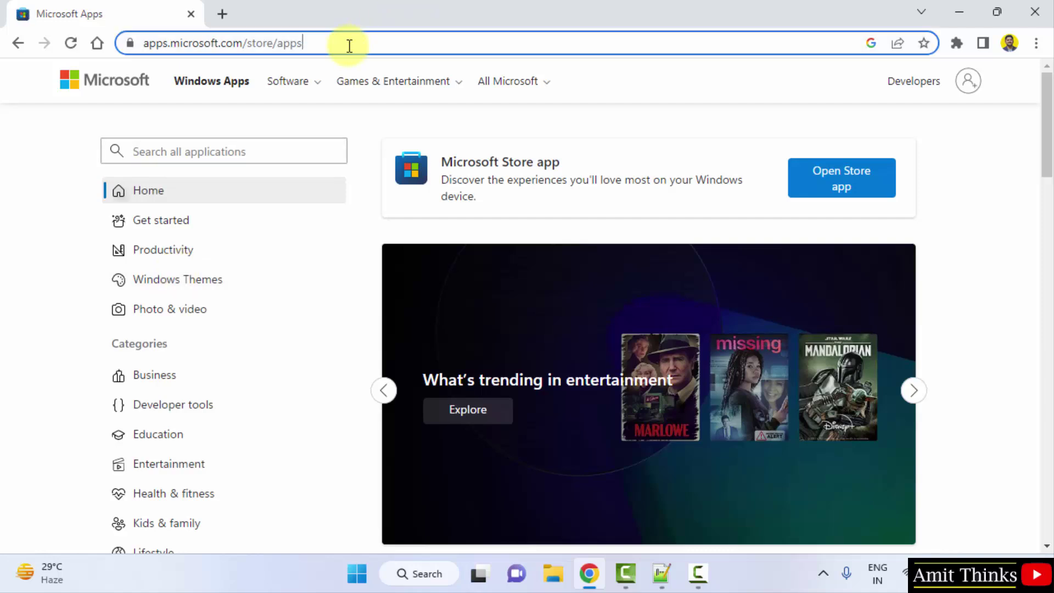
pyautogui.click(263, 157)
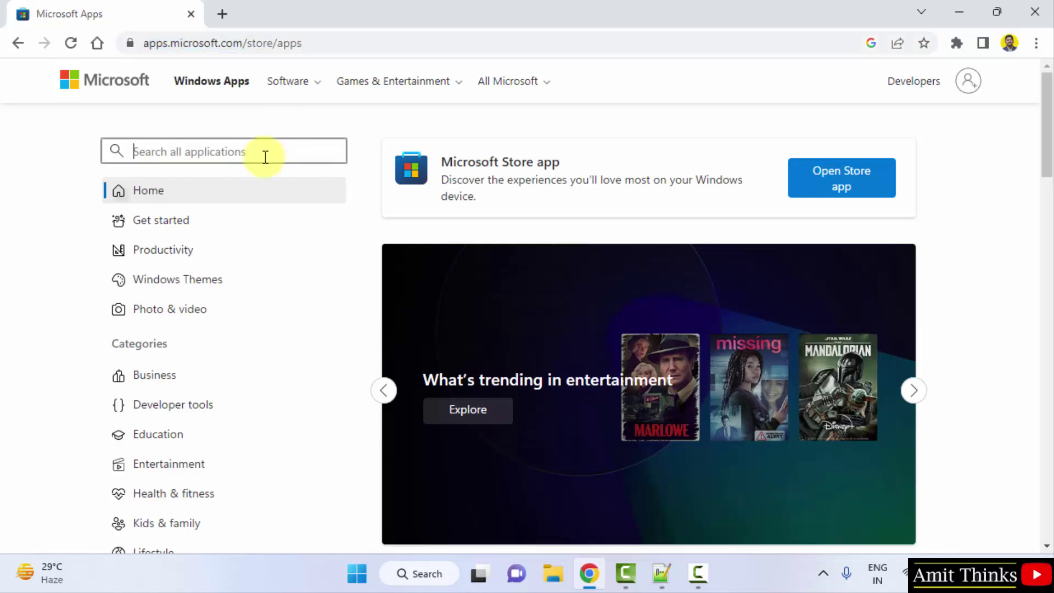
pyautogui.write('c')
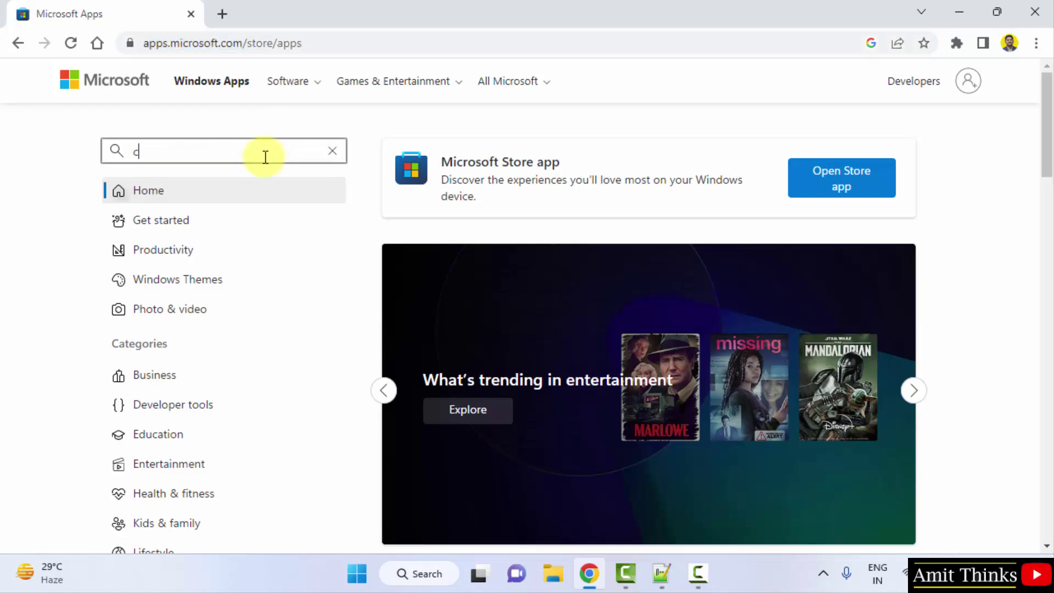
pyautogui.write('anvas')
pyautogui.press('BackSpace')
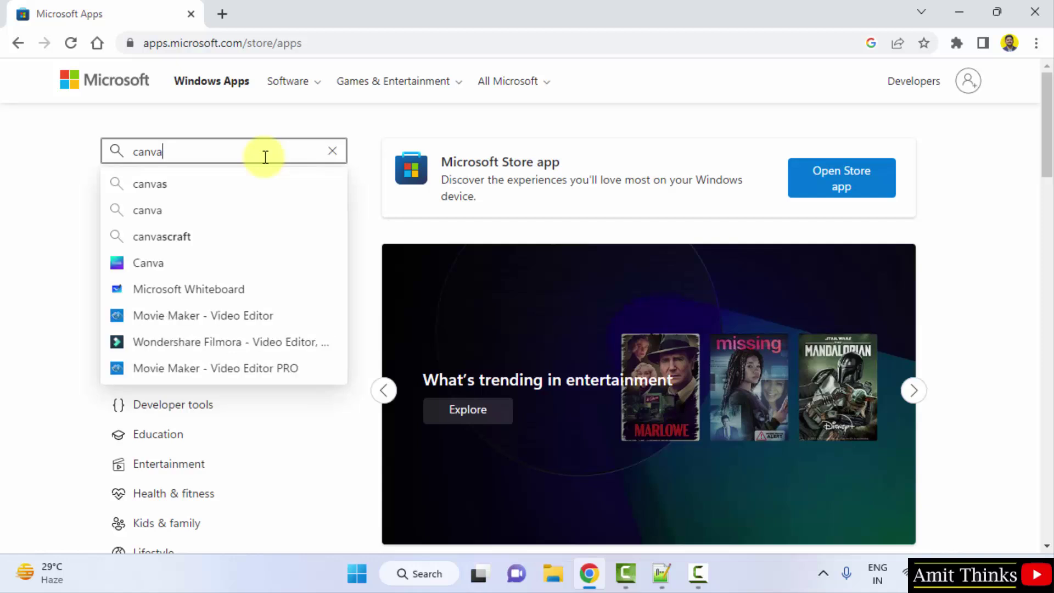
pyautogui.press('Return')
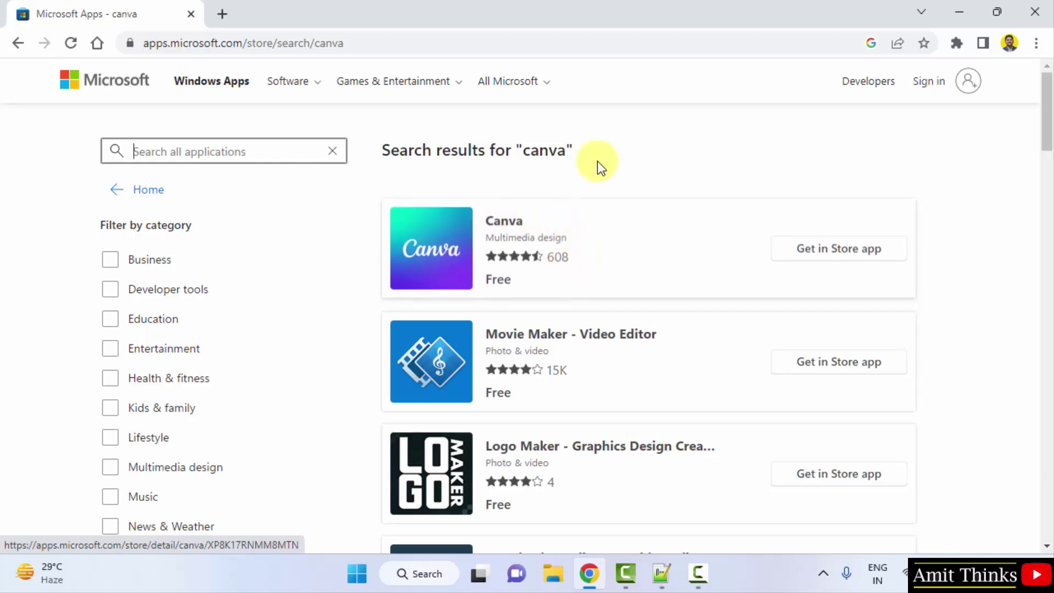
# Get Canva via the Store app, allowing Chrome to open Microsoft Store
pyautogui.click(824, 263)
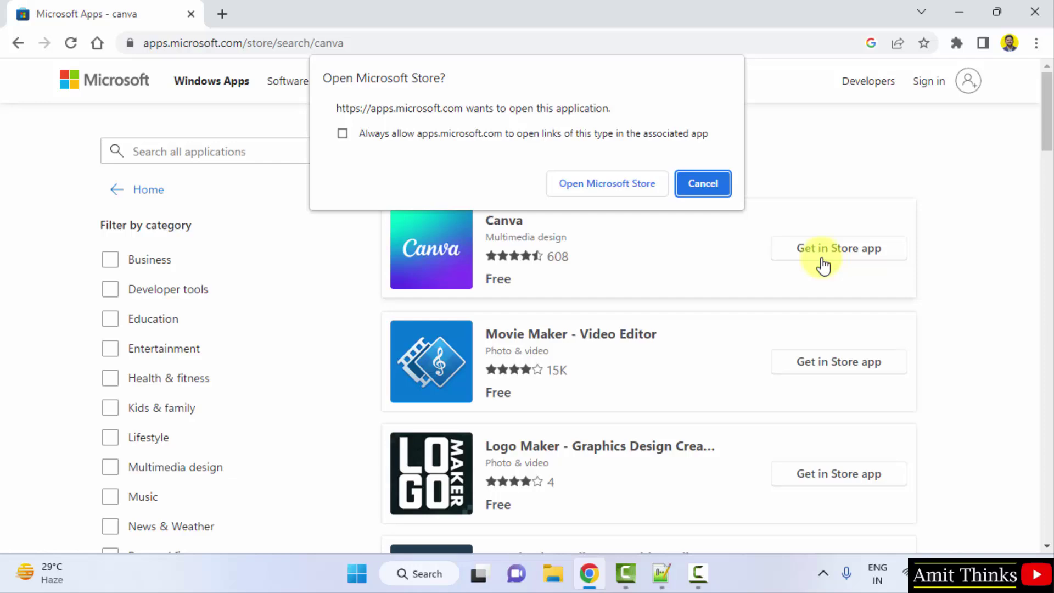
pyautogui.click(605, 192)
pyautogui.click(953, 13)
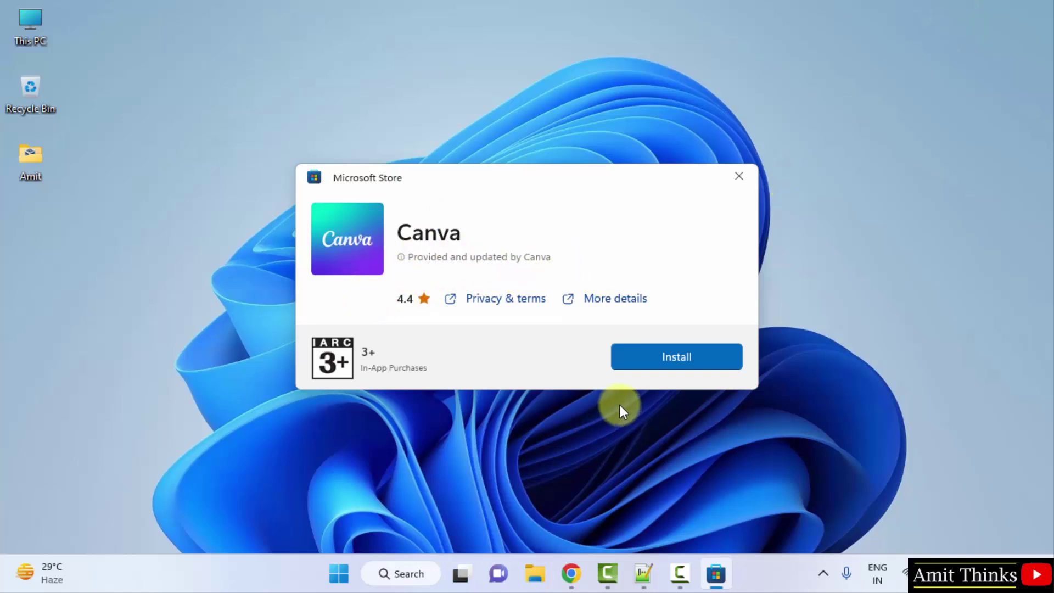
# Install Canva from its Microsoft Store listing and wait until it reports Installed
pyautogui.click(678, 364)
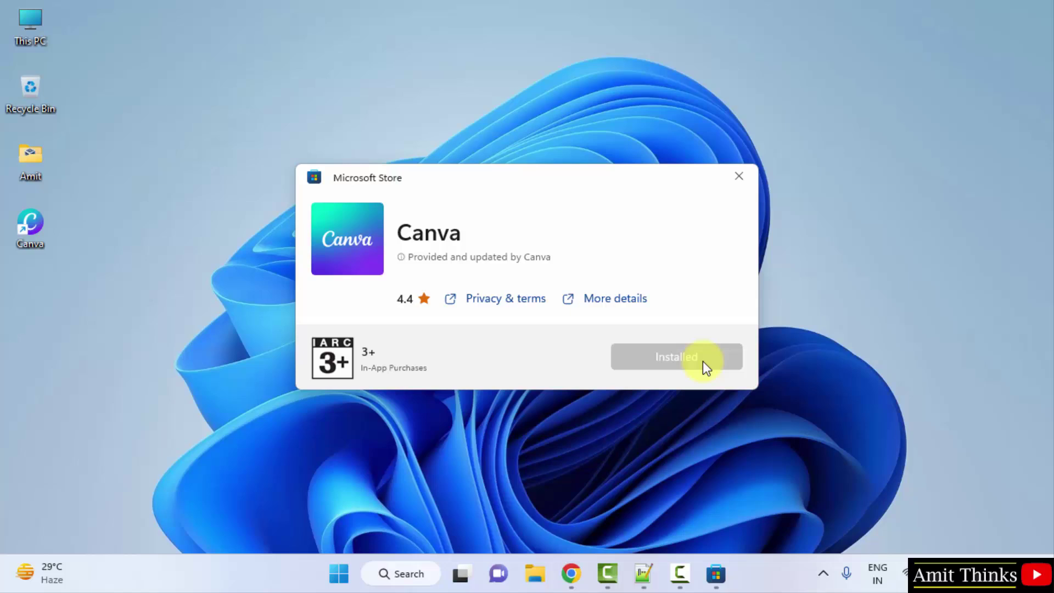
# Search Start for "canva" and launch the newly installed Canva app
pyautogui.click(340, 573)
pyautogui.write('canva')
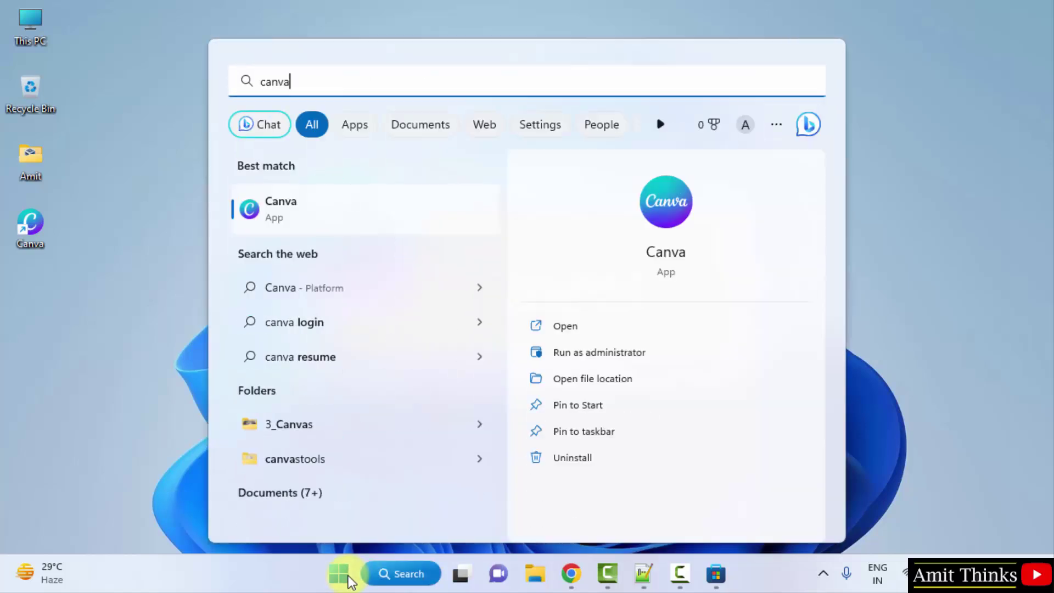
pyautogui.click(707, 326)
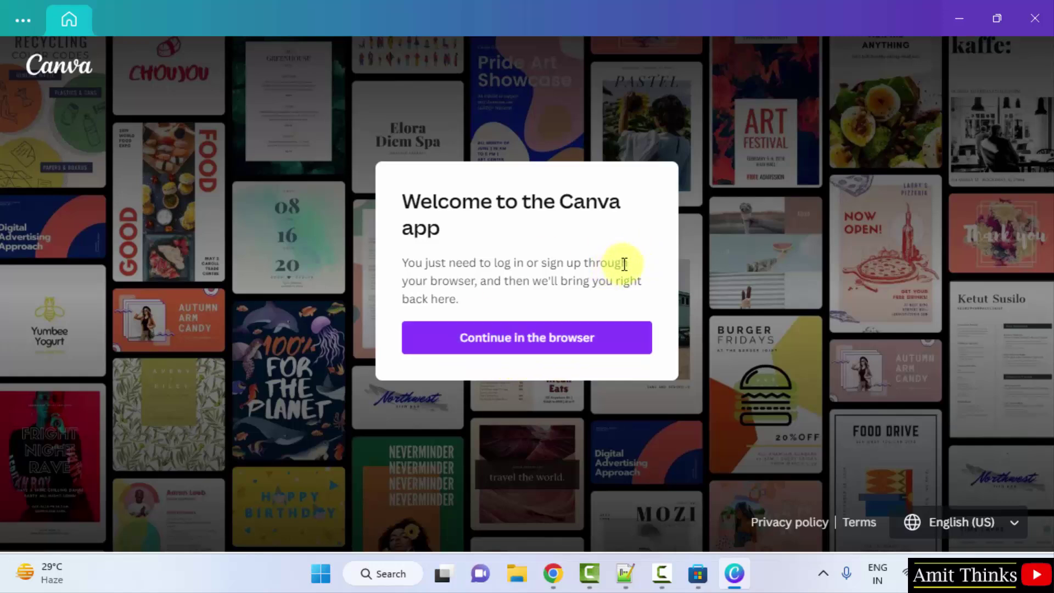
# Choose "Continue in the browser" on Canva's welcome screen to log in via Chrome
pyautogui.tripleClick(543, 288)
pyautogui.click(544, 293)
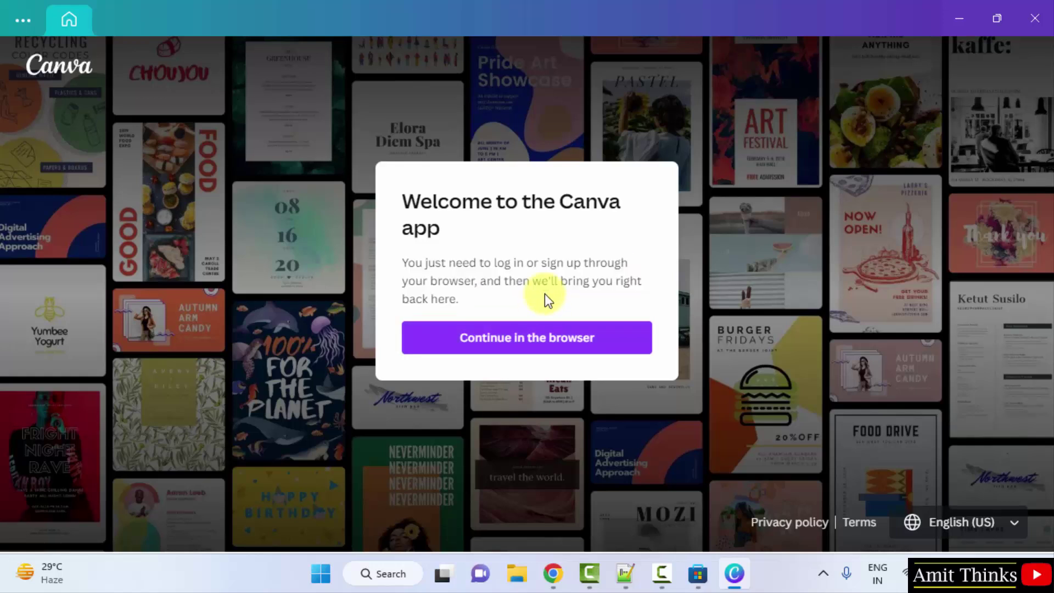
pyautogui.click(531, 339)
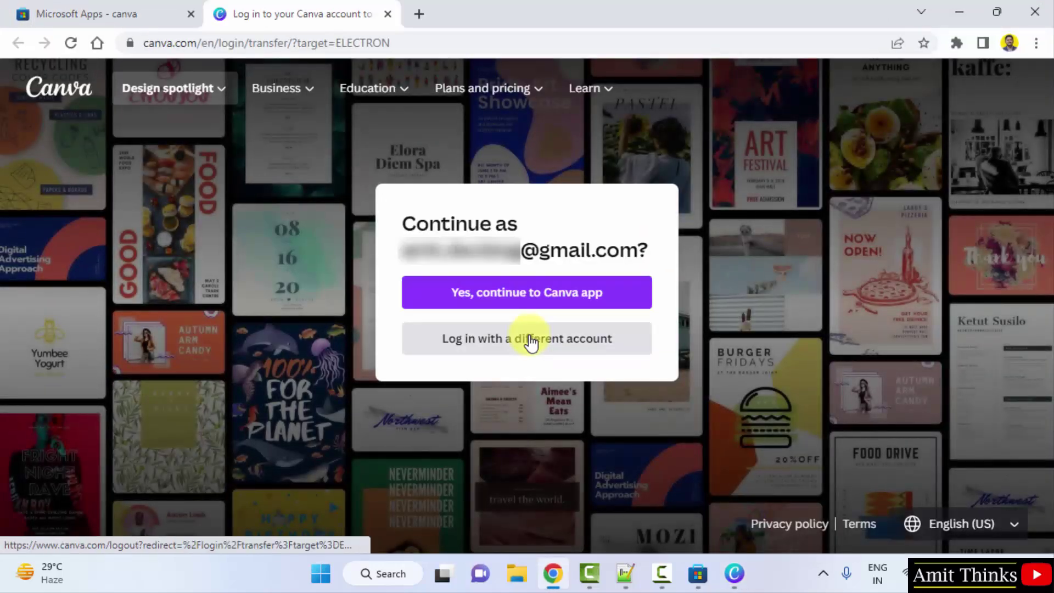
# Continue with the existing account and let Chrome reopen the Canva app, now logged in
pyautogui.click(639, 305)
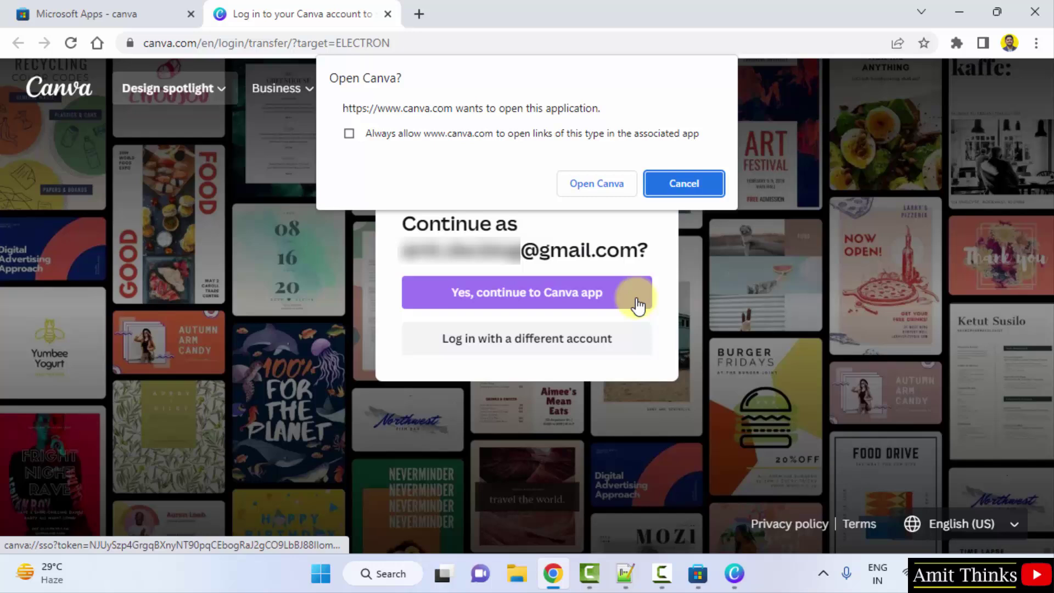
pyautogui.click(600, 188)
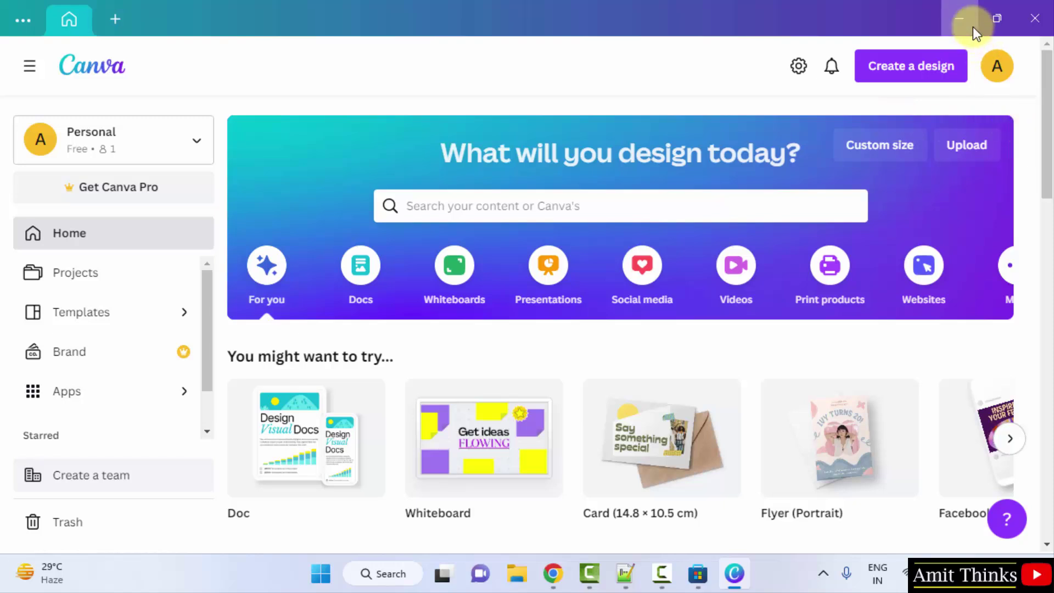
# Close the Canva window and the Microsoft Store install dialog, leaving the desktop
pyautogui.click(1035, 18)
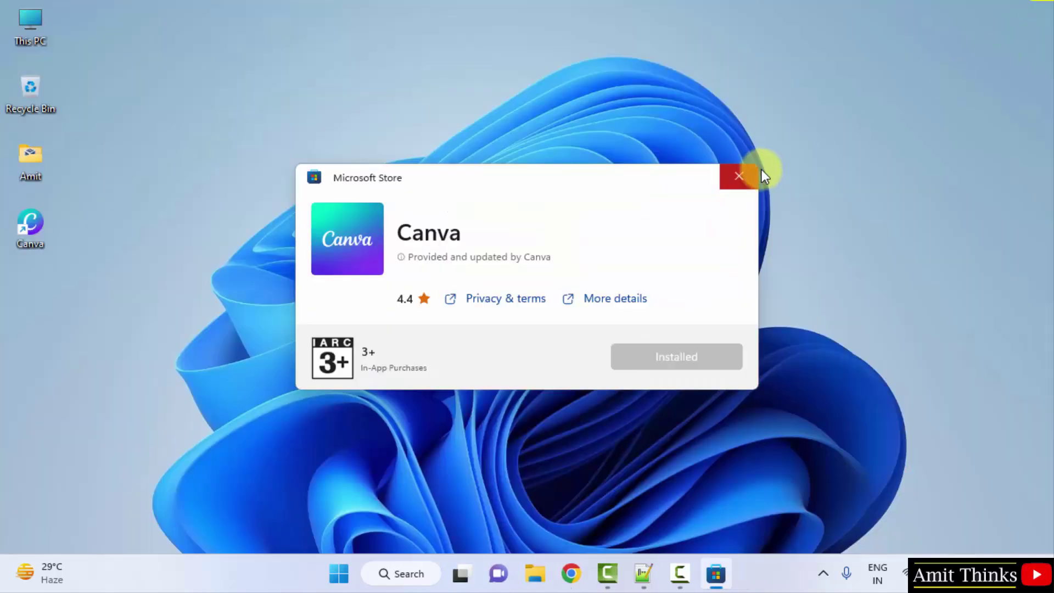
pyautogui.click(739, 178)
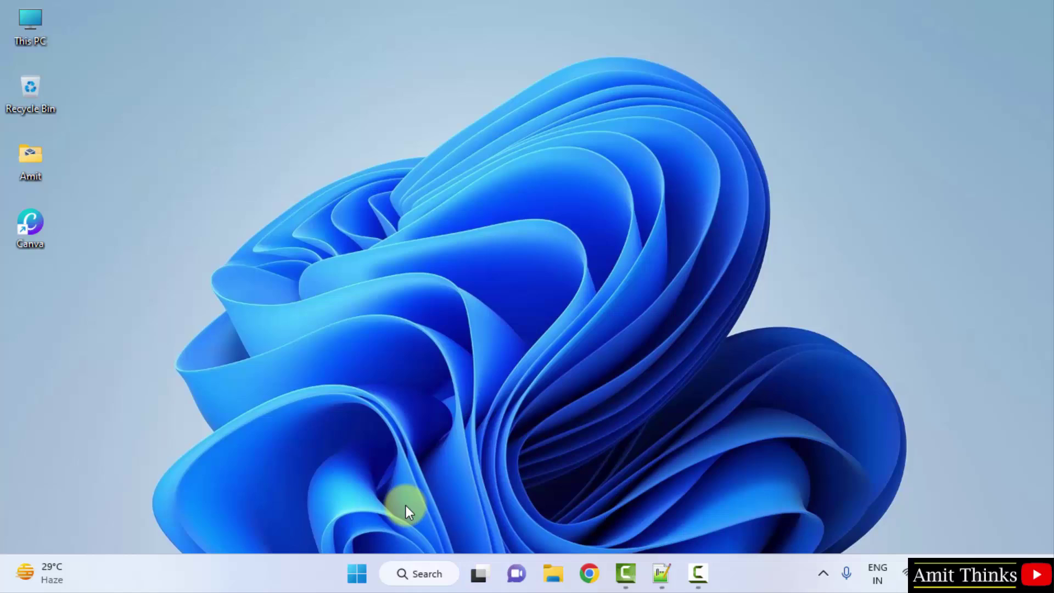
# Search Start for "canva" again and relaunch the app to its signed-in home page
pyautogui.click(368, 560)
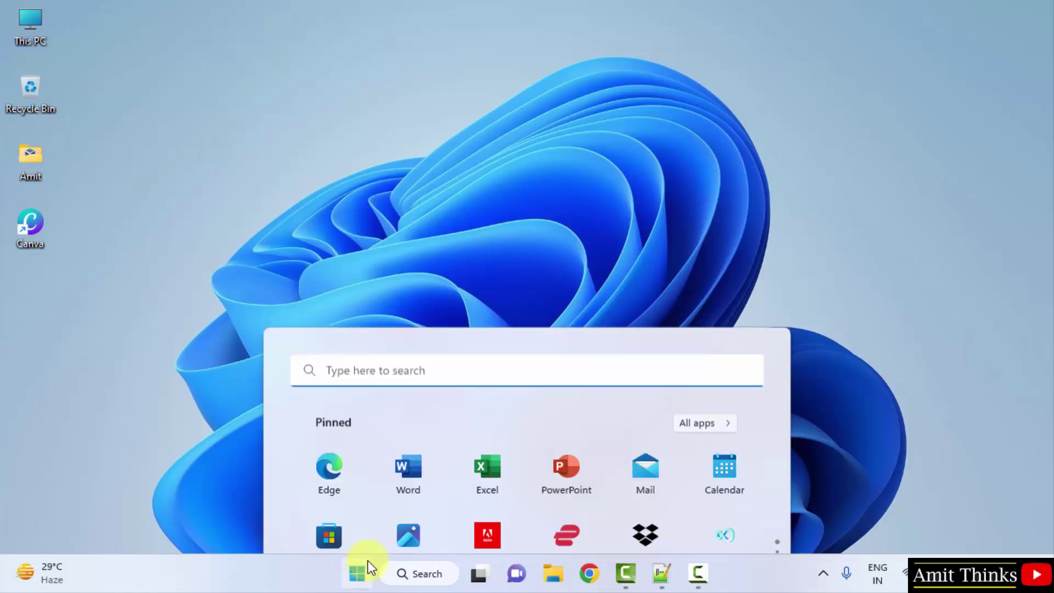
pyautogui.write('canva')
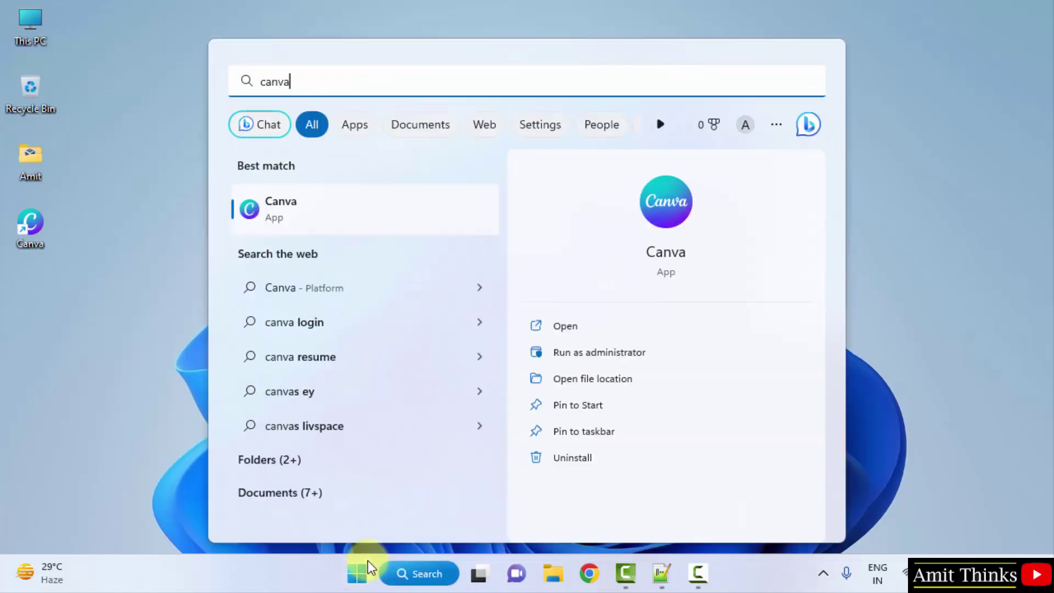
pyautogui.click(706, 318)
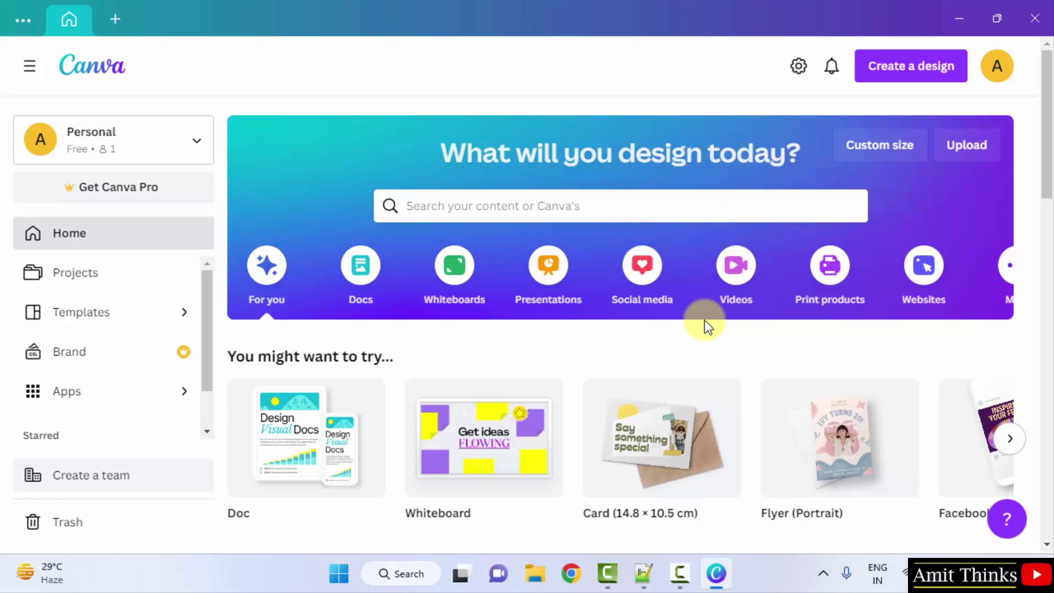
# Minimize the logged-in Canva home window to the taskbar
pyautogui.click(956, 19)
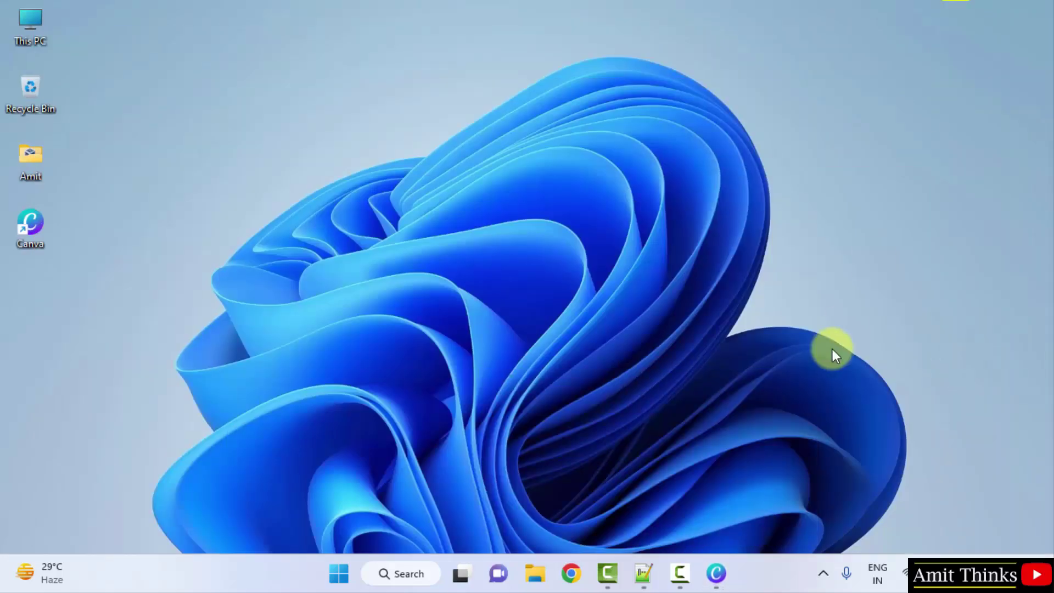